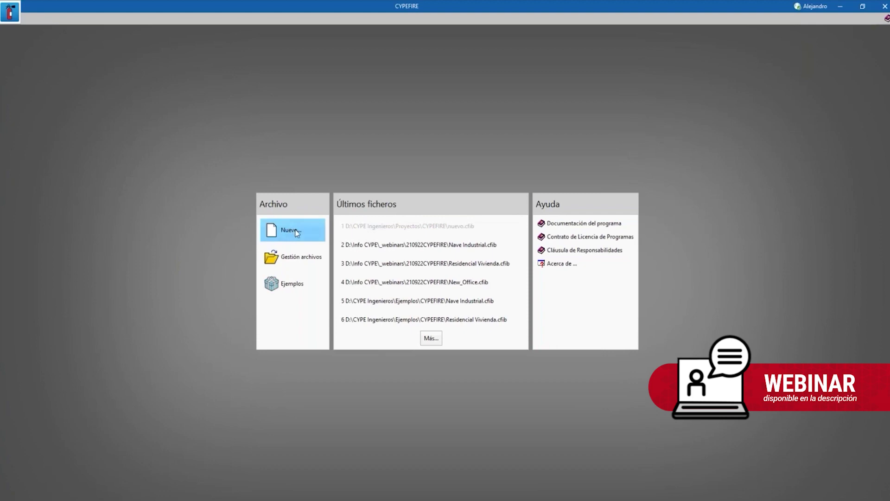
- Create a new job with the file name Comercial
left_click(292, 230)
type("Comercial")
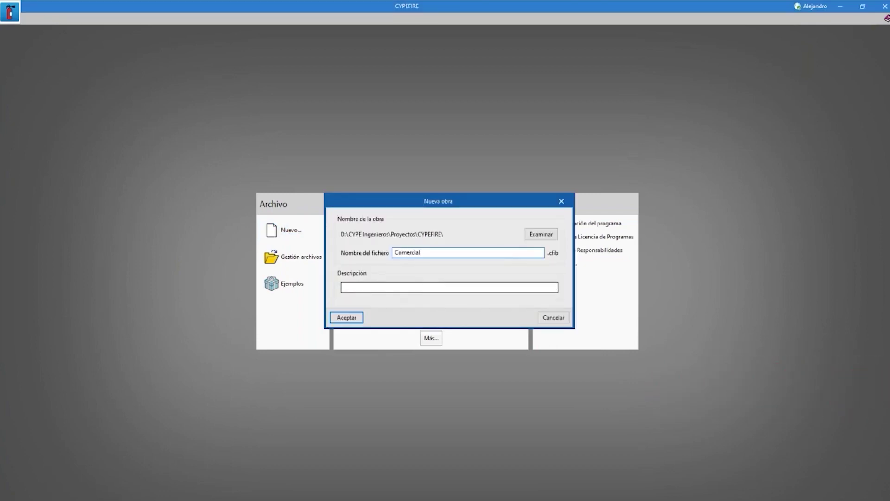
key("Tab")
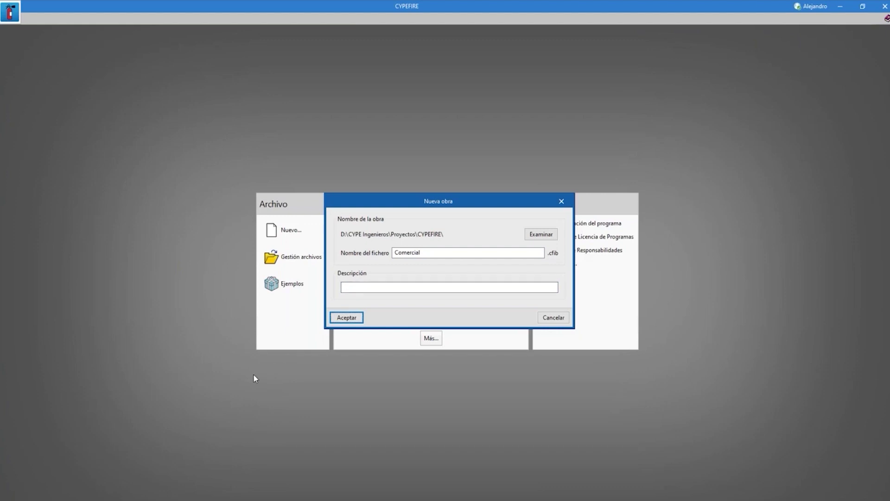
left_click(347, 318)
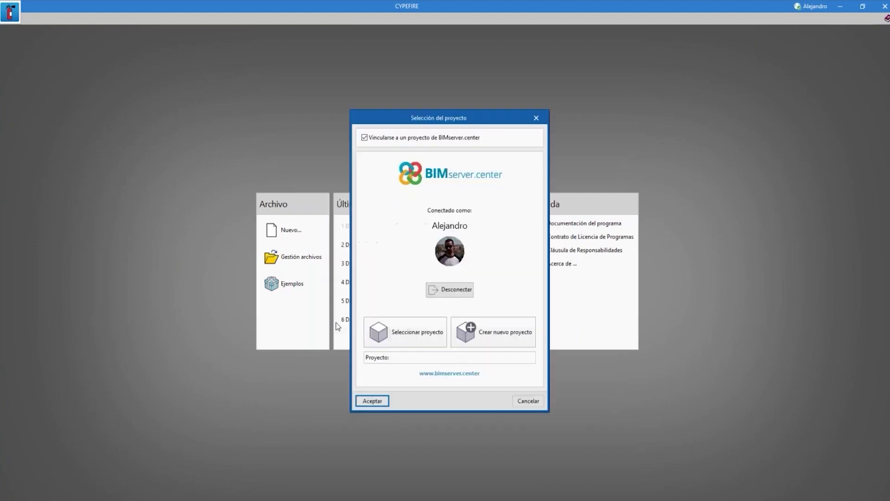
left_click(424, 339)
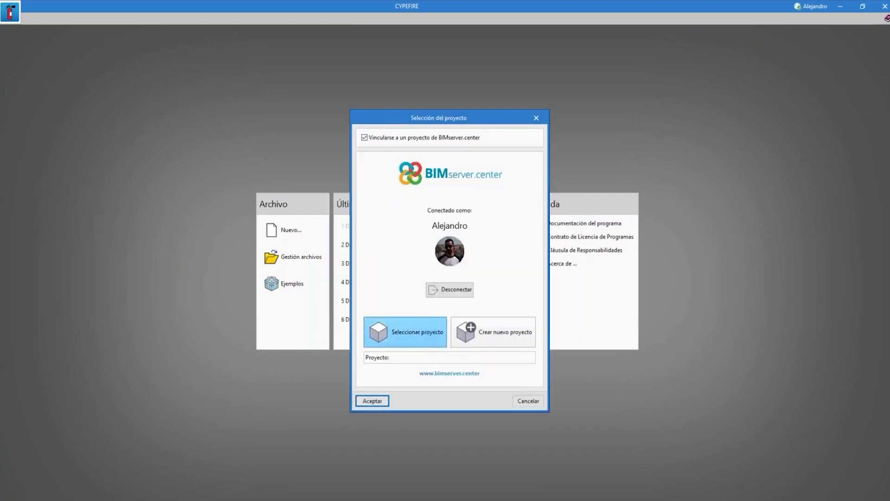
left_click(645, 157)
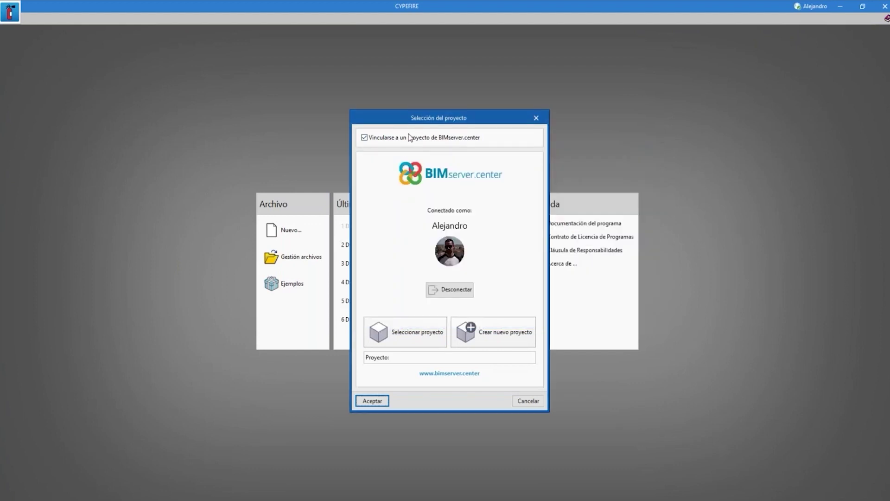
left_click(398, 138)
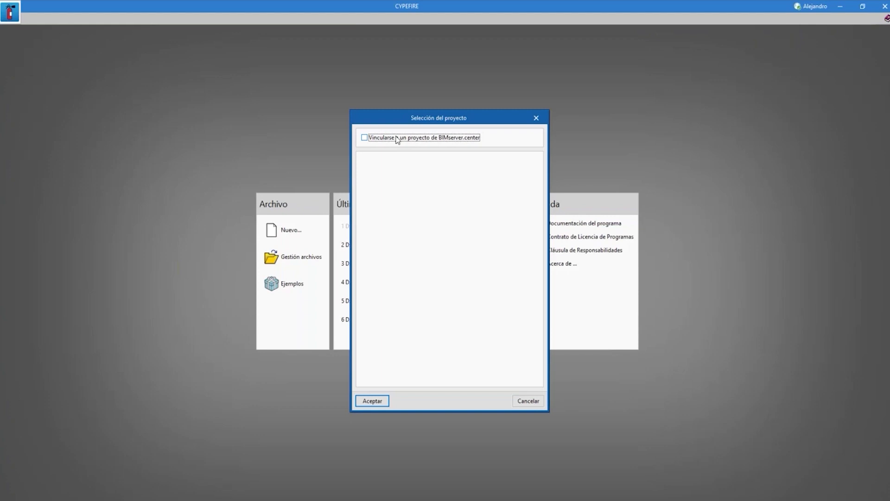
left_click(396, 138)
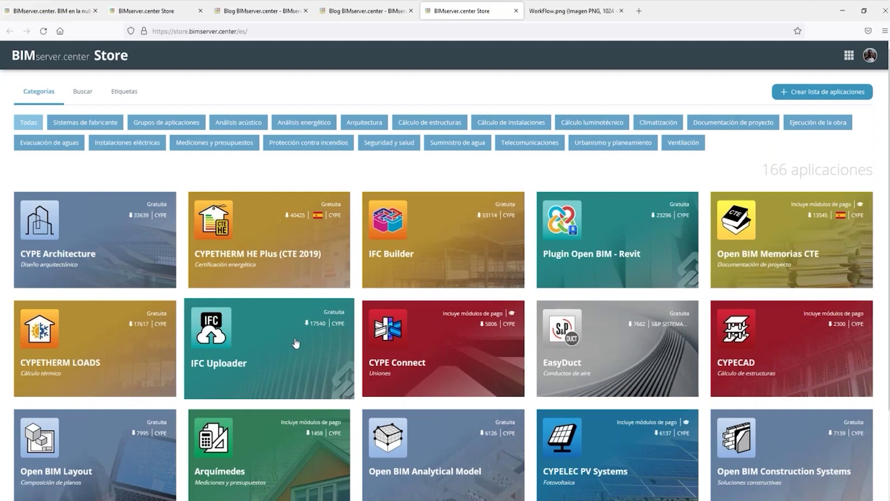
left_click(223, 344)
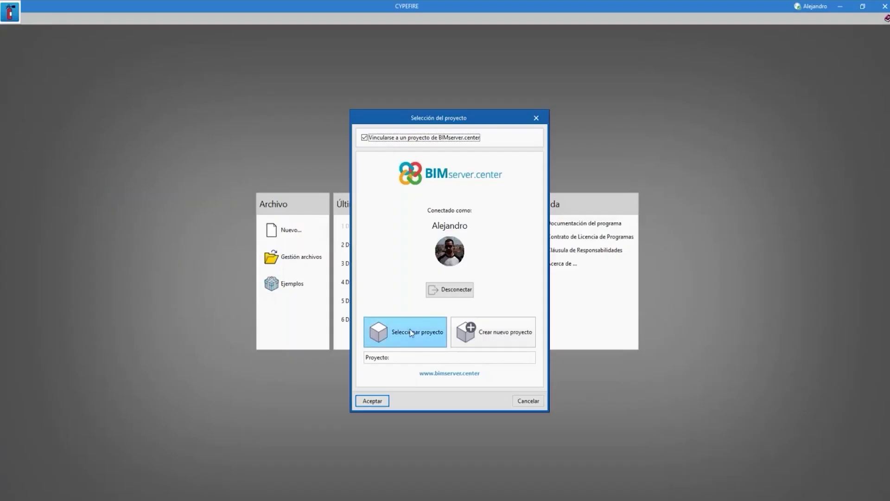
- Link the job to the BIMserver.center project 03_Centro comercial and include its CYPE Architecture model in the import
left_click(411, 333)
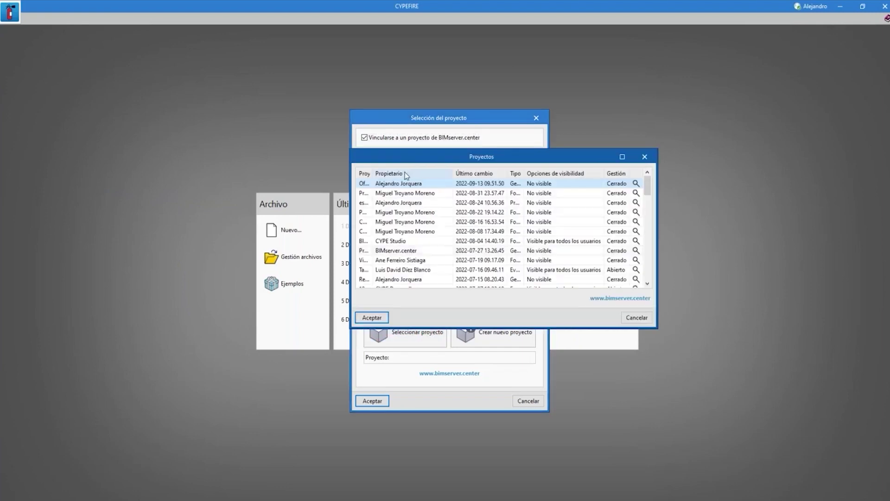
left_click_drag(373, 173, 464, 173)
scroll(447, 202, "down", 1)
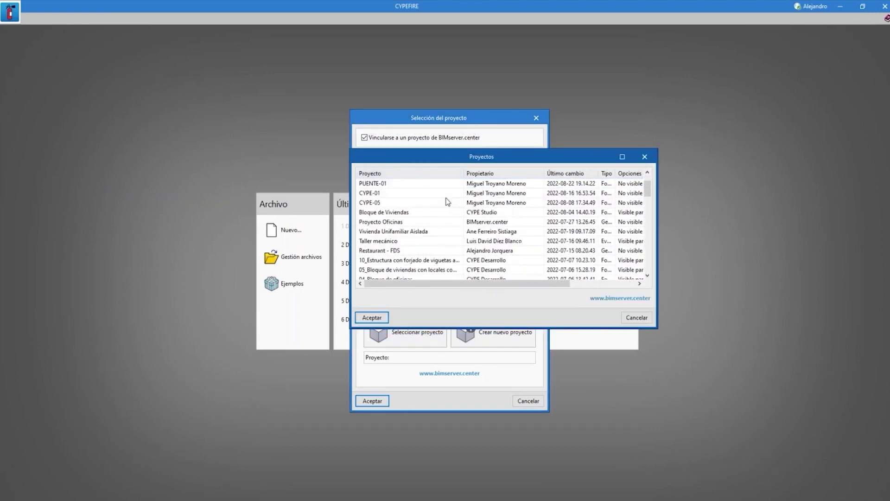
scroll(447, 202, "down", 1)
double_click(403, 267)
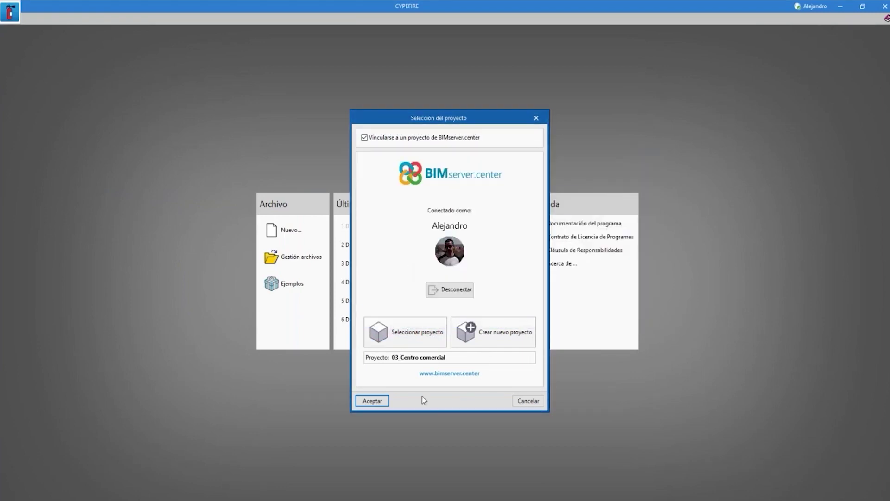
left_click(372, 401)
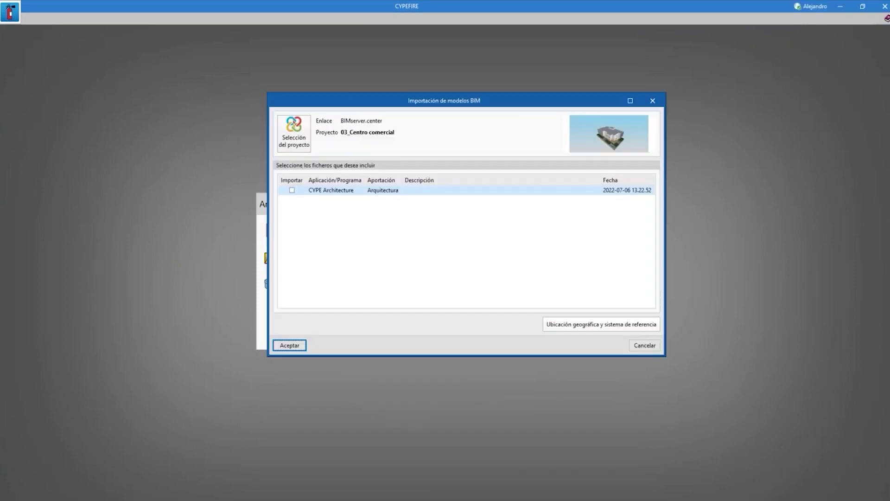
left_click(292, 190)
left_click(289, 346)
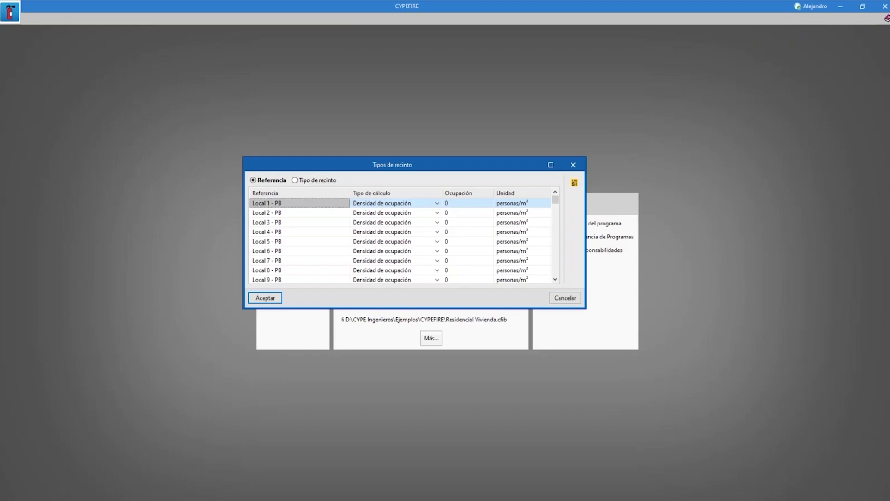
- Review the imported rooms and their occupancy settings, first listed by reference and then grouped by room type
scroll(315, 248, "down", 10)
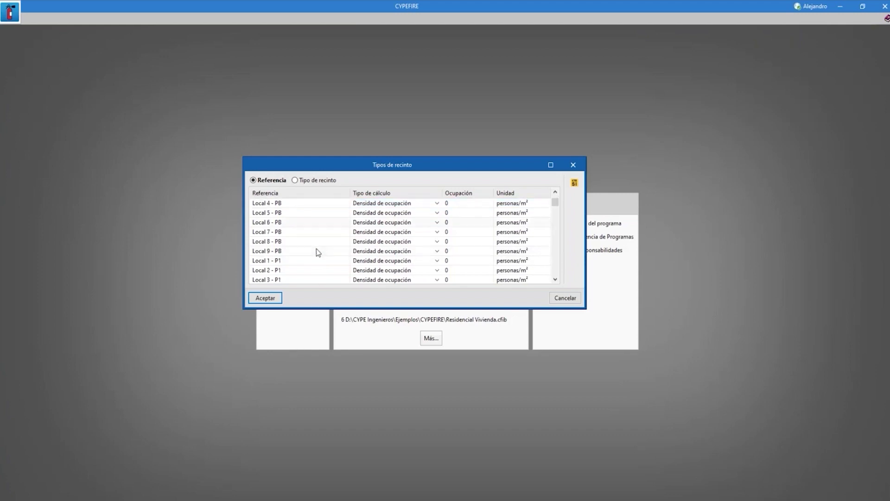
scroll(312, 239, "down", 12)
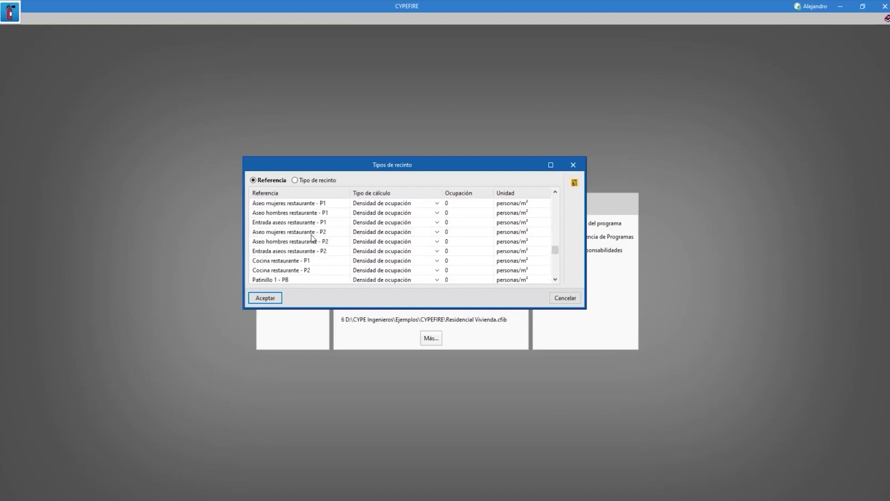
scroll(310, 236, "up", 8)
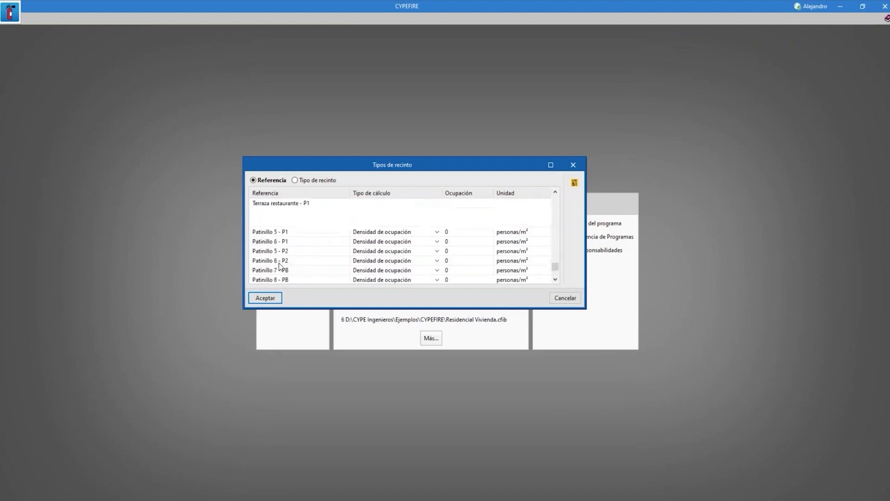
scroll(269, 255, "up", 10)
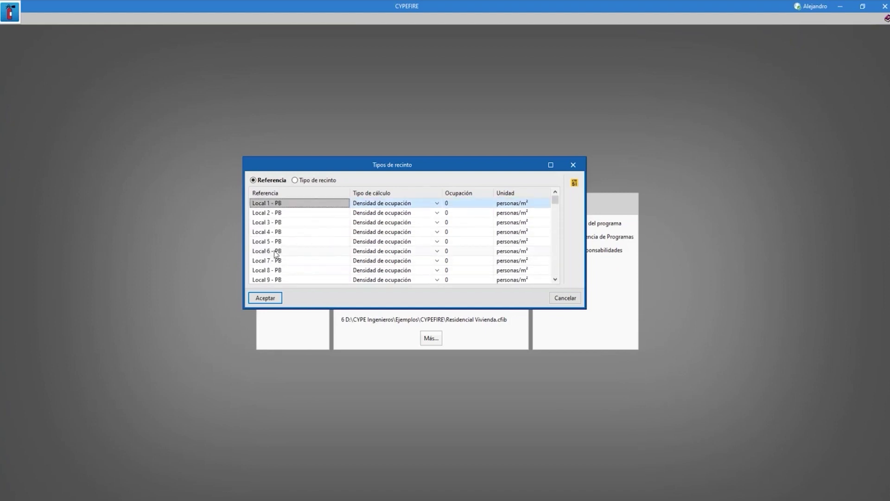
left_click(312, 183)
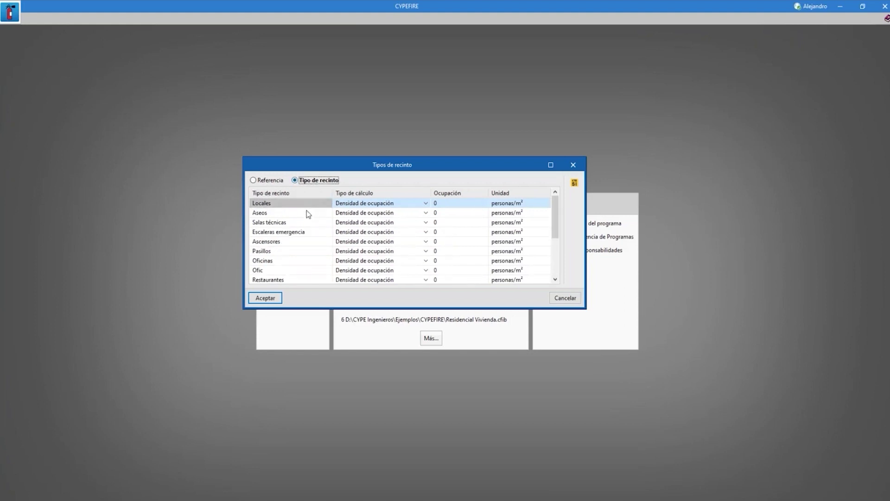
scroll(308, 213, "down", 5)
scroll(291, 251, "down", 3)
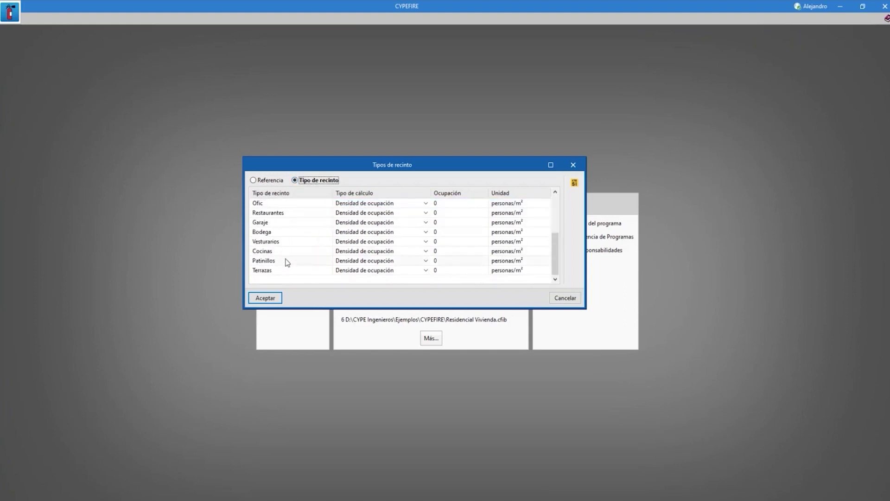
scroll(286, 261, "up", 3)
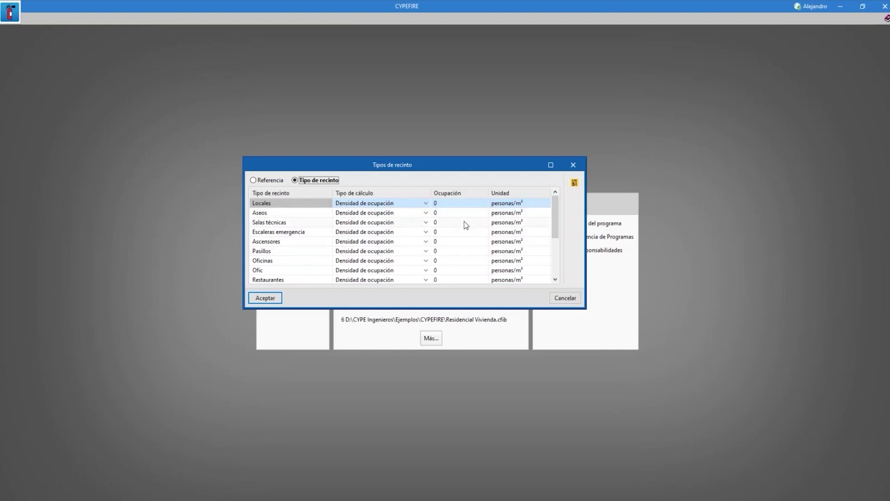
scroll(464, 222, "down", 3)
scroll(459, 224, "up", 3)
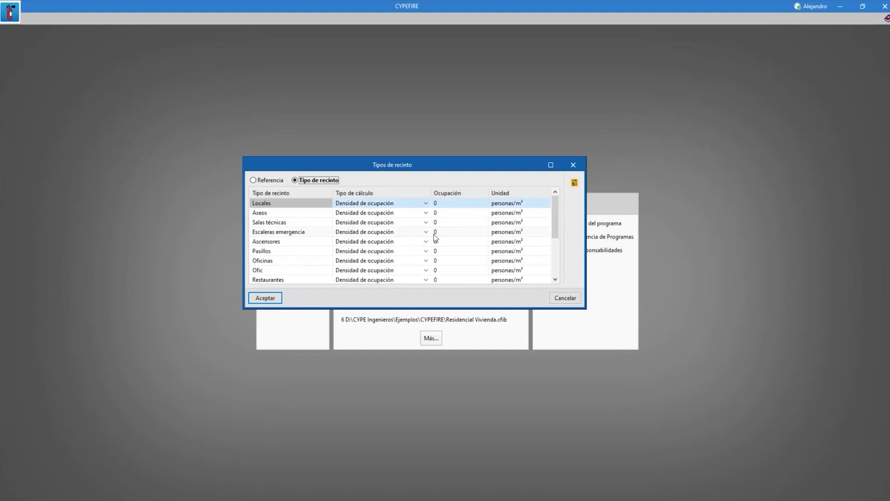
- Review the reference occupancy densities by use and apply "Cualquiera - Zonas de ocupación ocasional" to the Locales room type
left_click(574, 183)
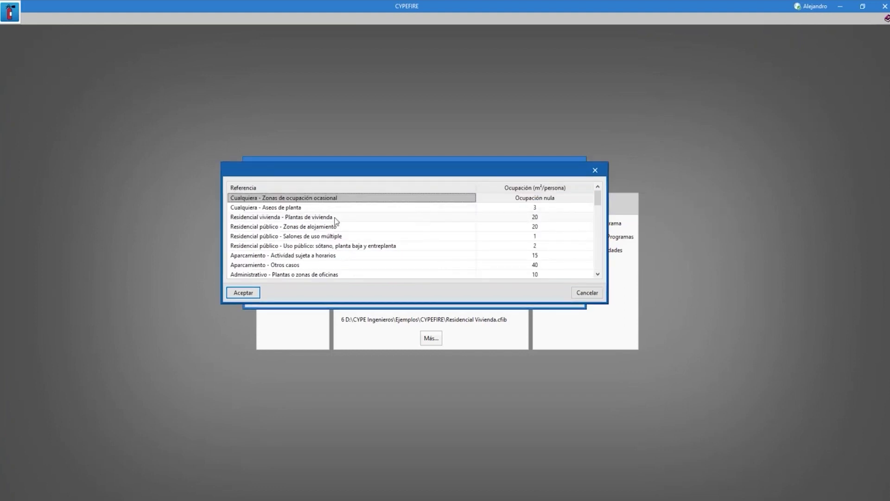
scroll(323, 223, "down", 10)
scroll(323, 230, "down", 3)
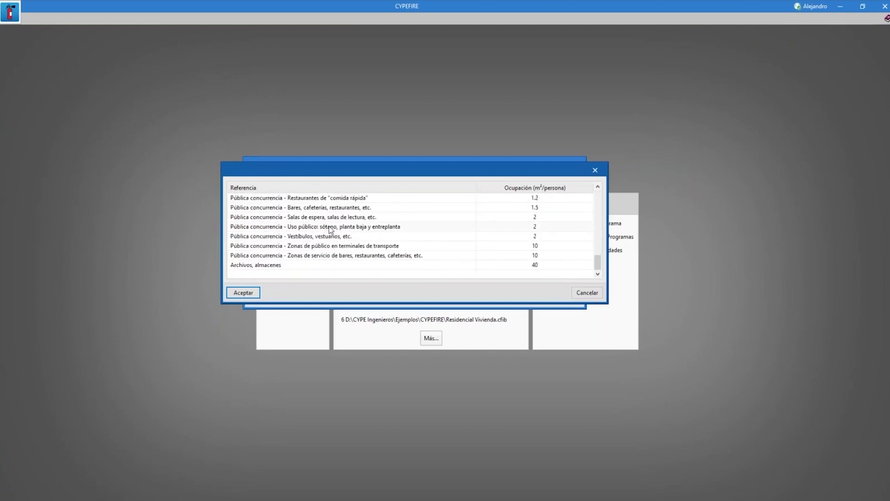
mouse_move(335, 234)
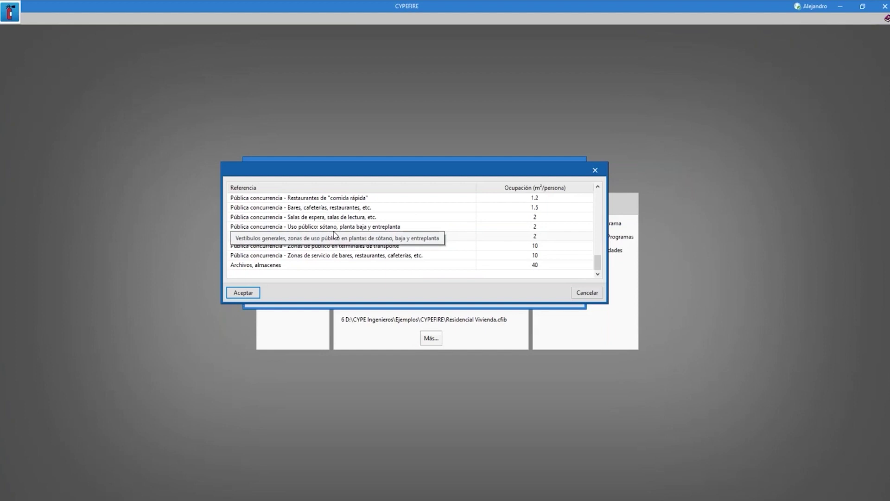
scroll(325, 239, "up", 13)
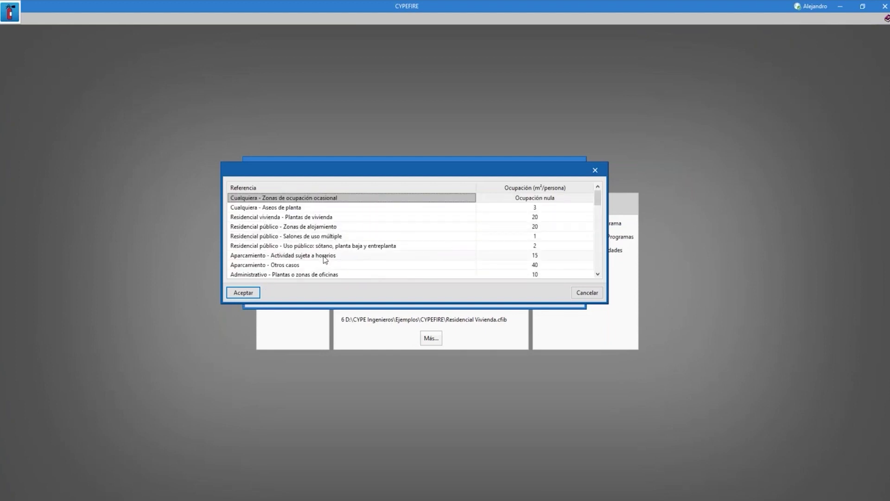
mouse_move(326, 260)
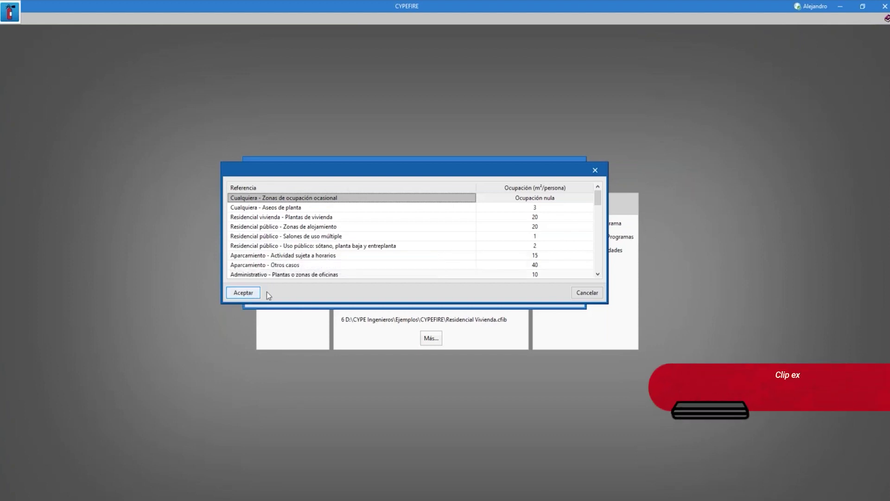
left_click(243, 292)
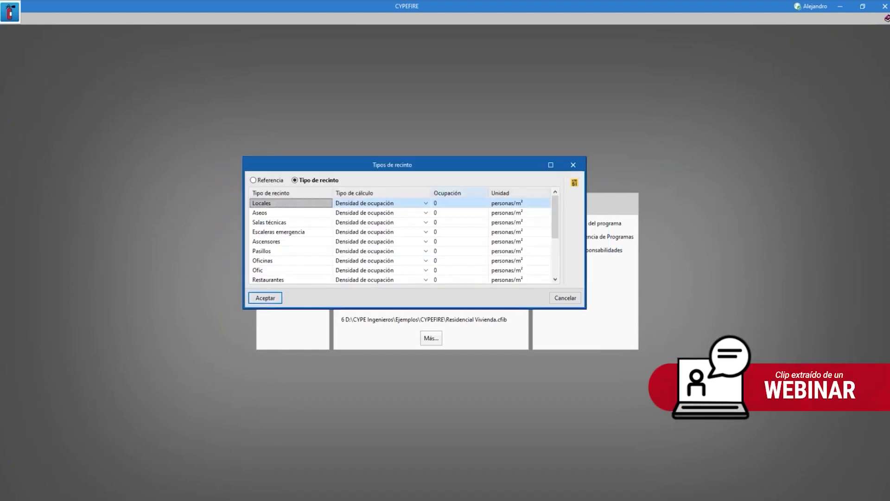
- Accept the occupancy settings by room type and load the architectural model into the workspace
scroll(388, 232, "down", 3)
scroll(411, 231, "up", 3)
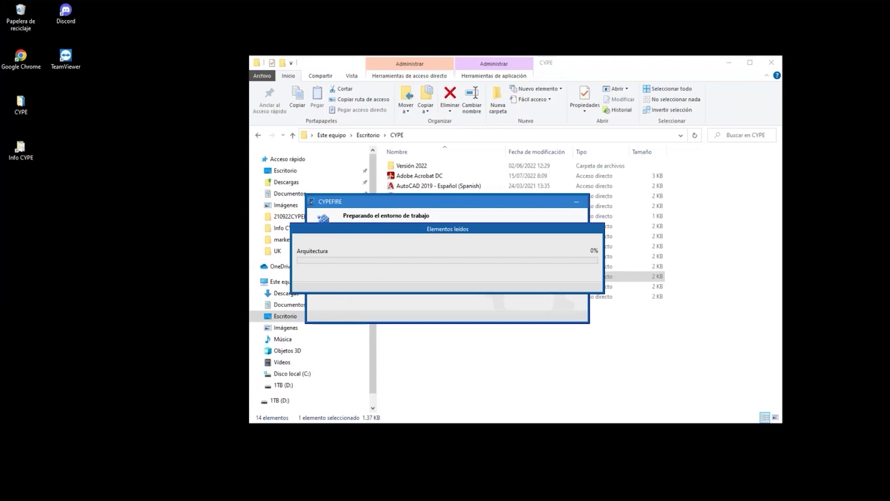
left_click(770, 63)
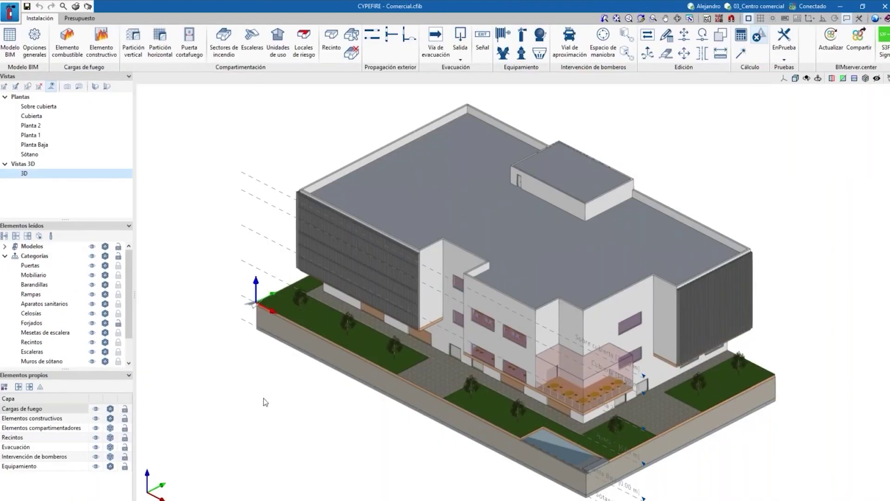
middle_click_drag(293, 394, 657, 413)
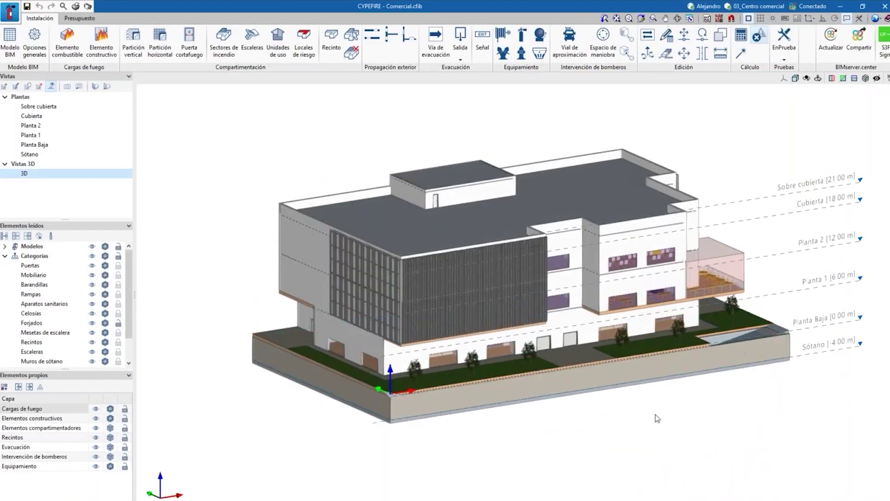